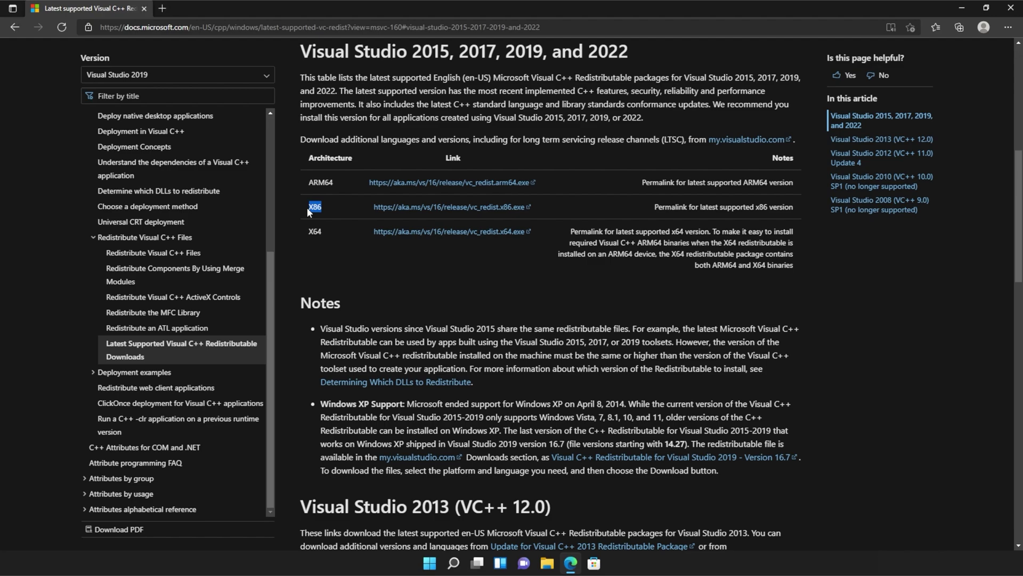
Step: Download the x86 and x64 Visual C++ 2015-2022 redistributables and install the x86 package, accepting its license terms and allowing device changes
click(447, 212)
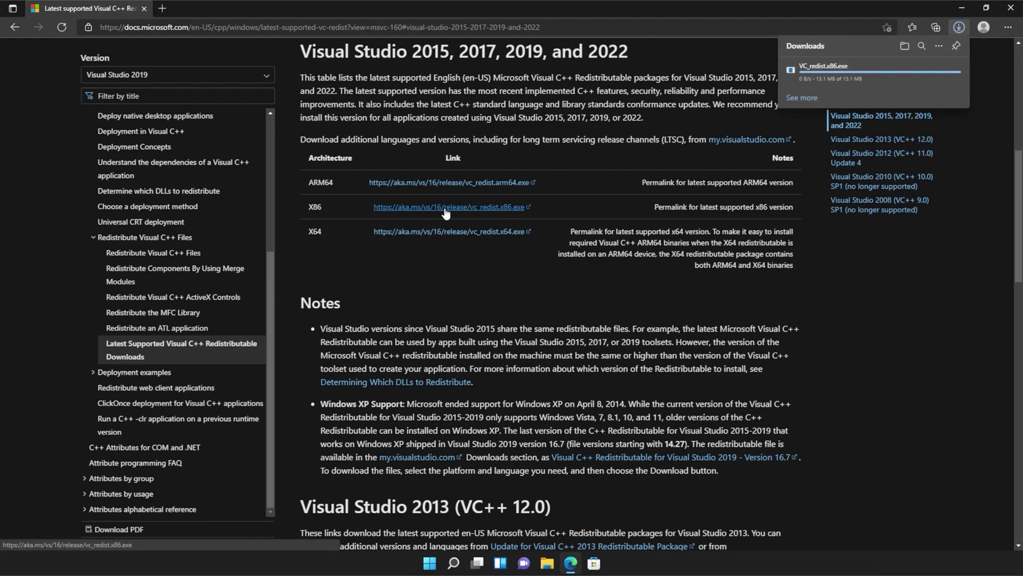
click(473, 237)
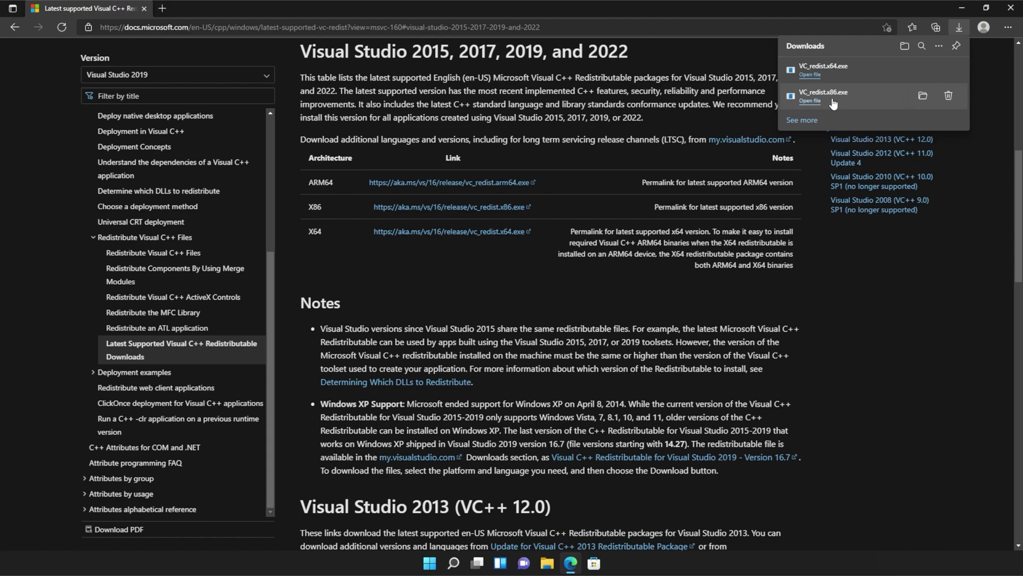
click(833, 104)
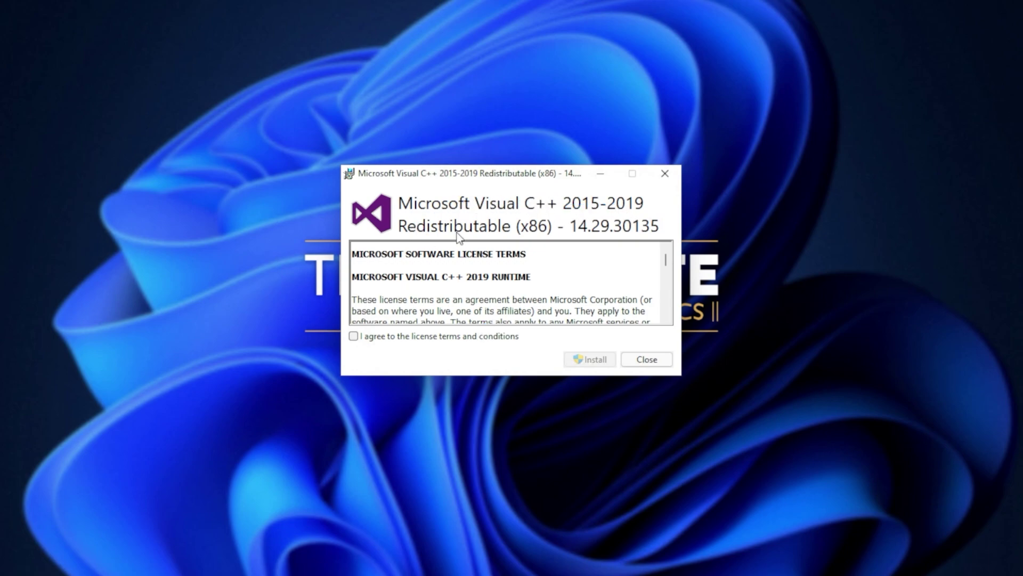
click(419, 339)
click(595, 364)
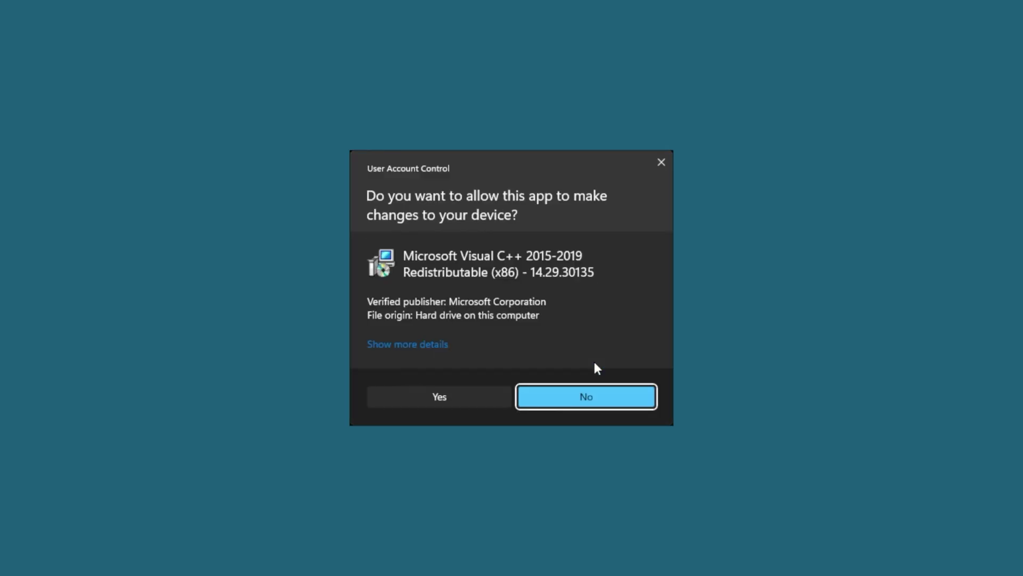
click(482, 395)
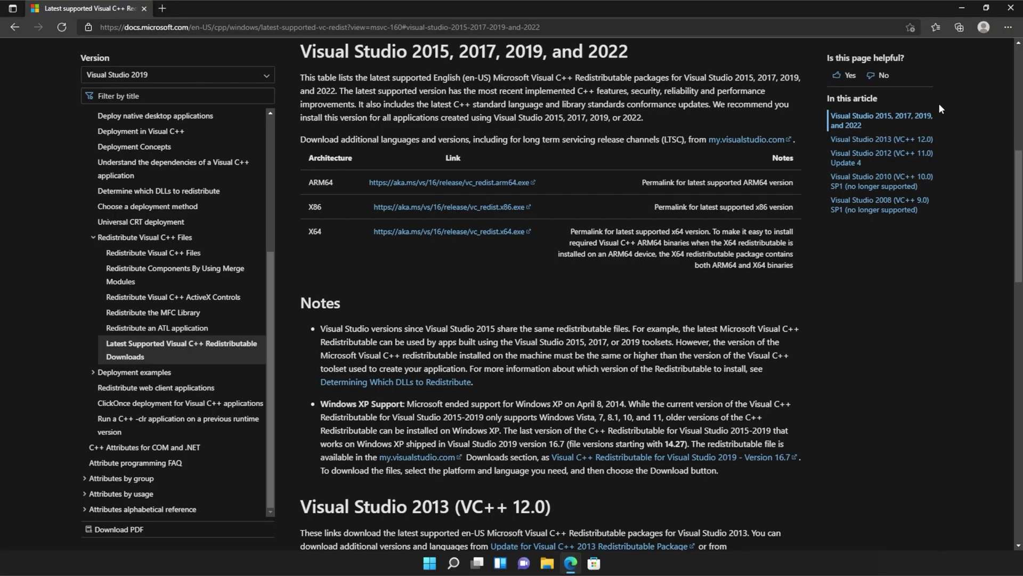
Step: Install the downloaded VC_redist.x64.exe package, accepting its license terms and allowing device changes, and close the setup
key(ctrl+j)
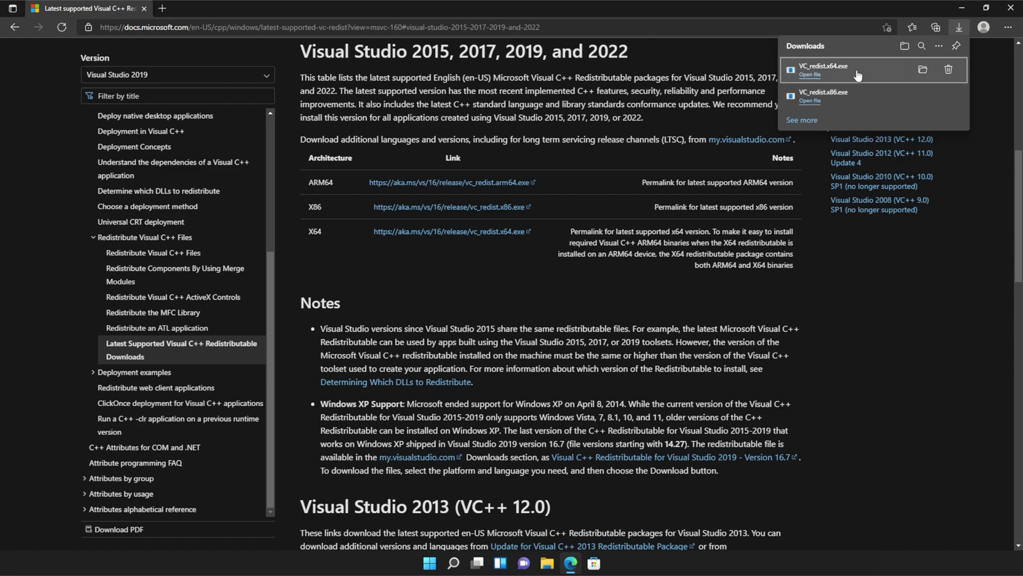
click(839, 73)
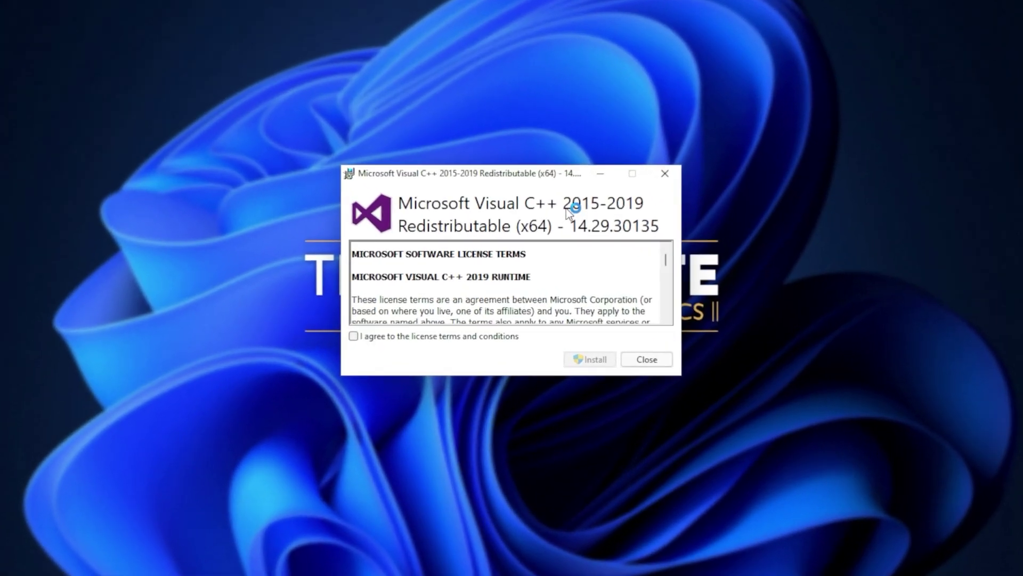
click(421, 334)
click(581, 359)
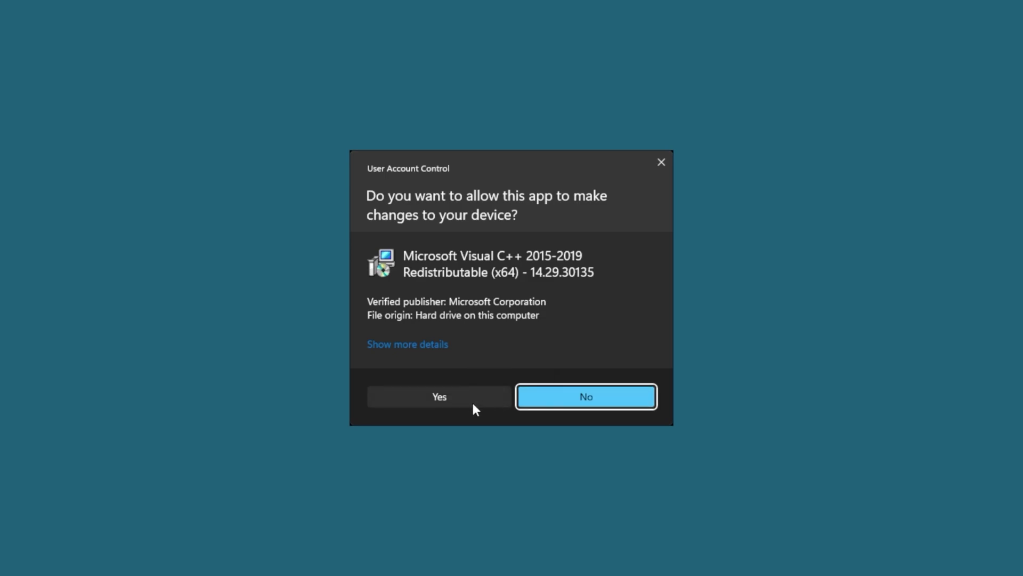
click(473, 403)
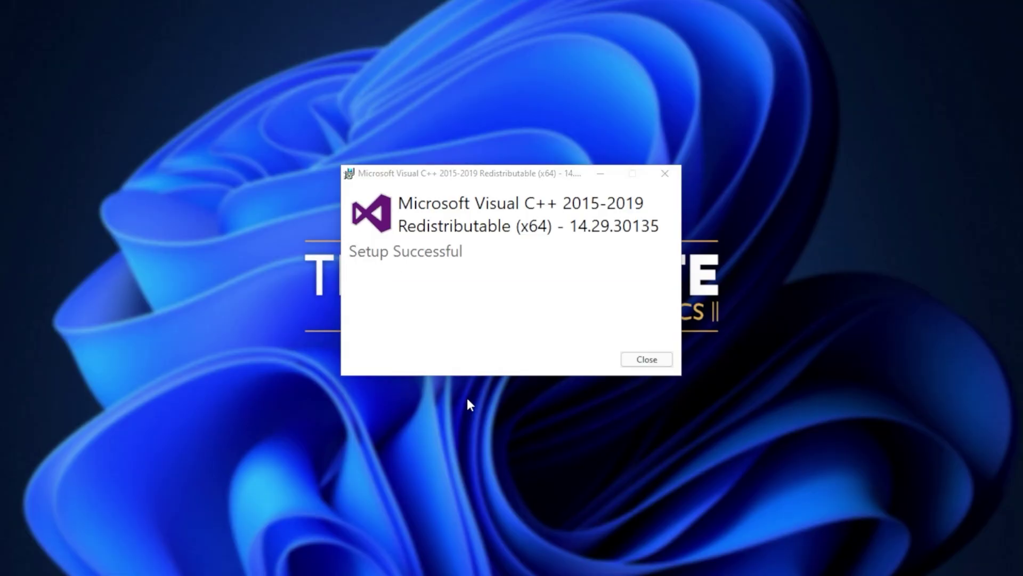
click(644, 360)
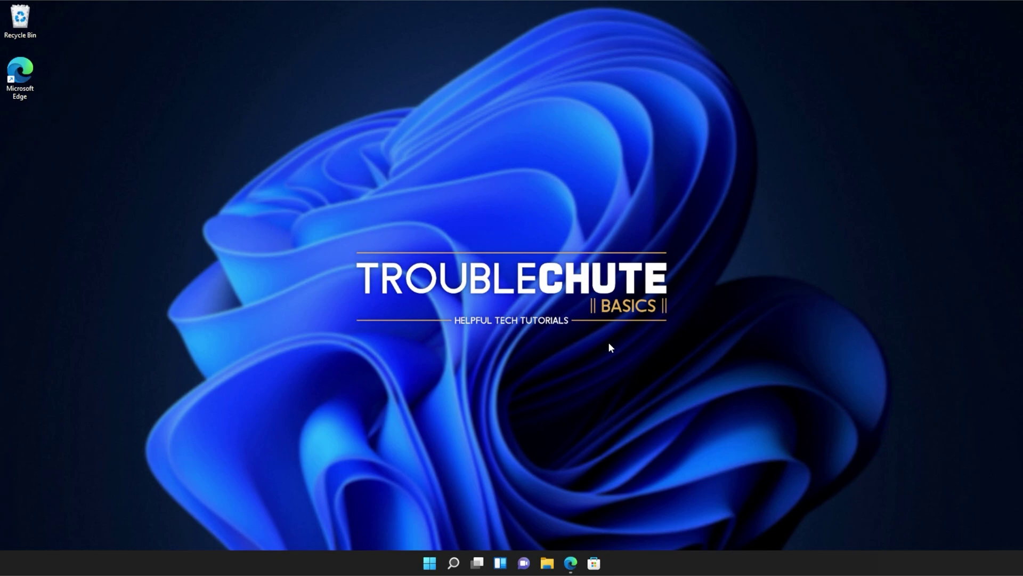
Step: Search Windows for cmd and open Command Prompt as administrator
key(super)
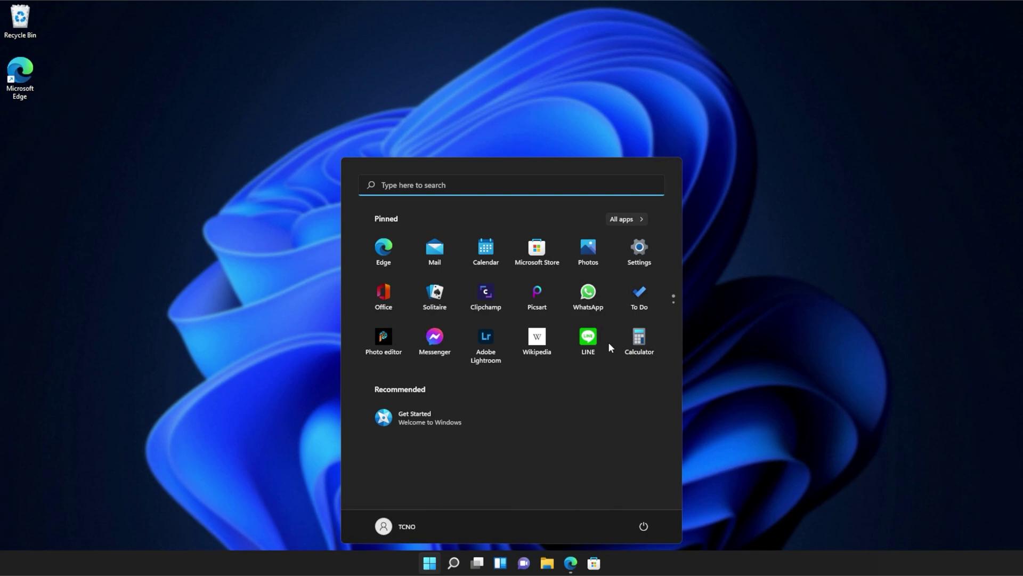
click(427, 188)
text(cmd)
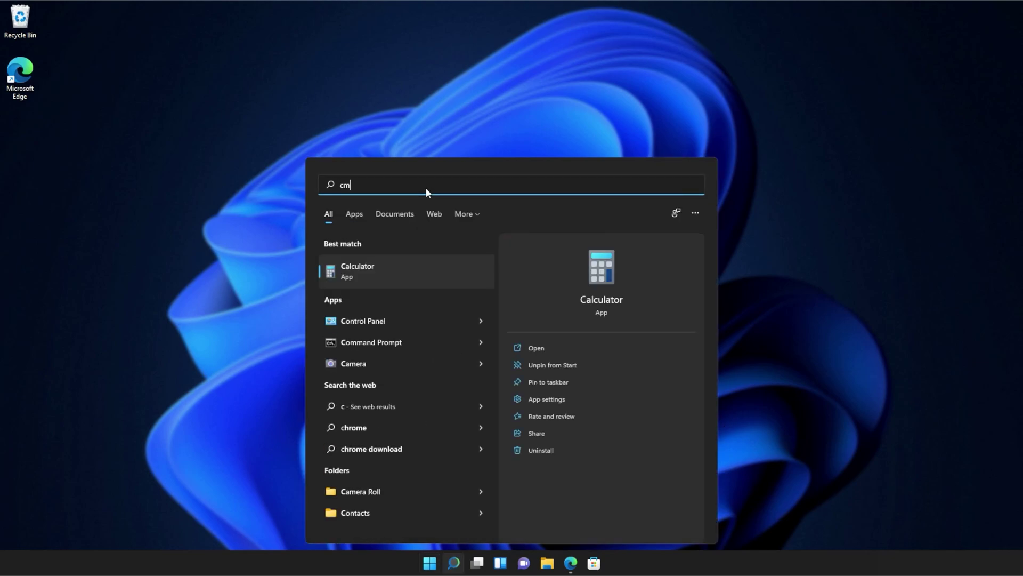
right_click(421, 266)
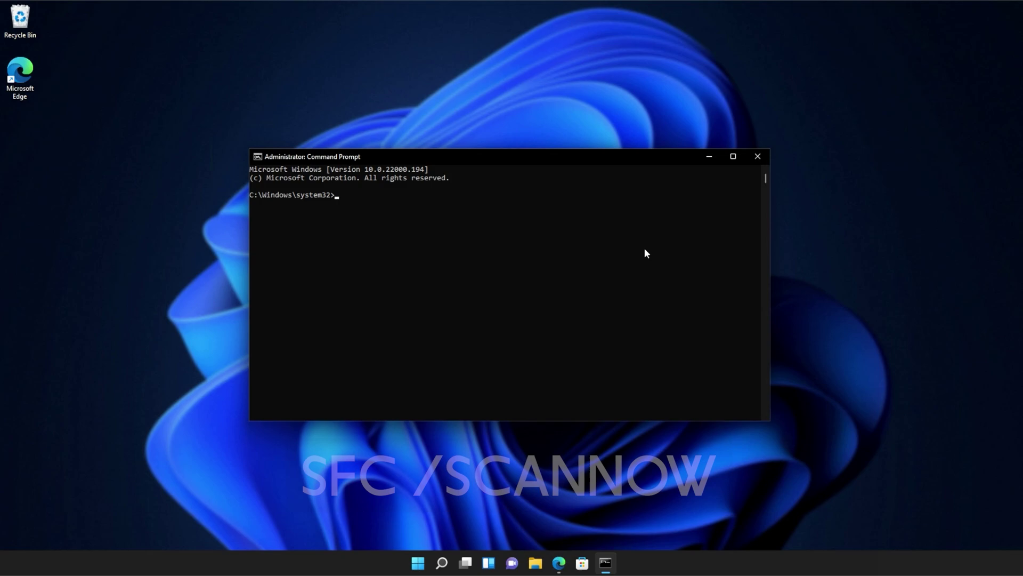
Step: Run the system file check with the command sfc /scannow
text(sfc)
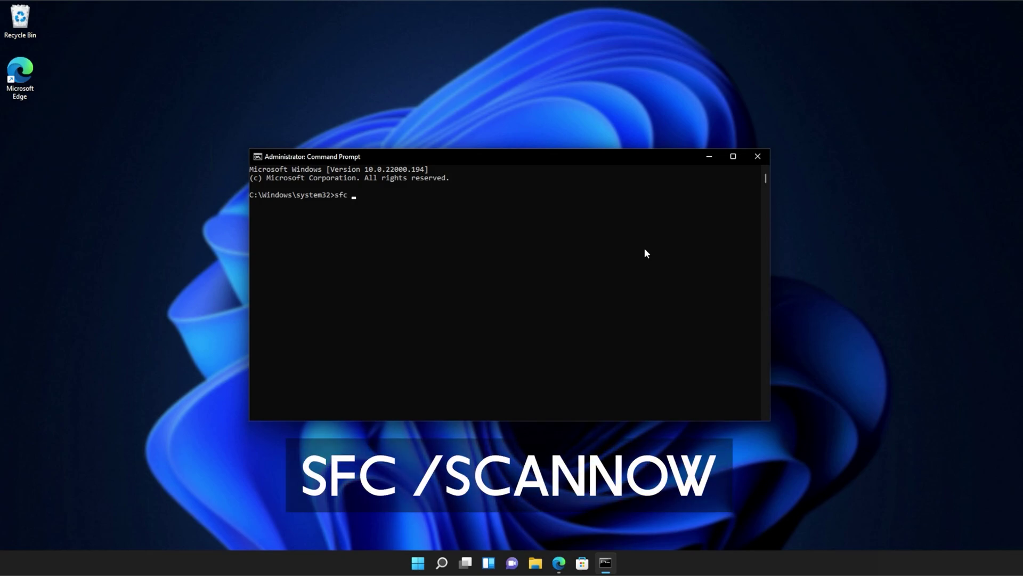
text( /scannow)
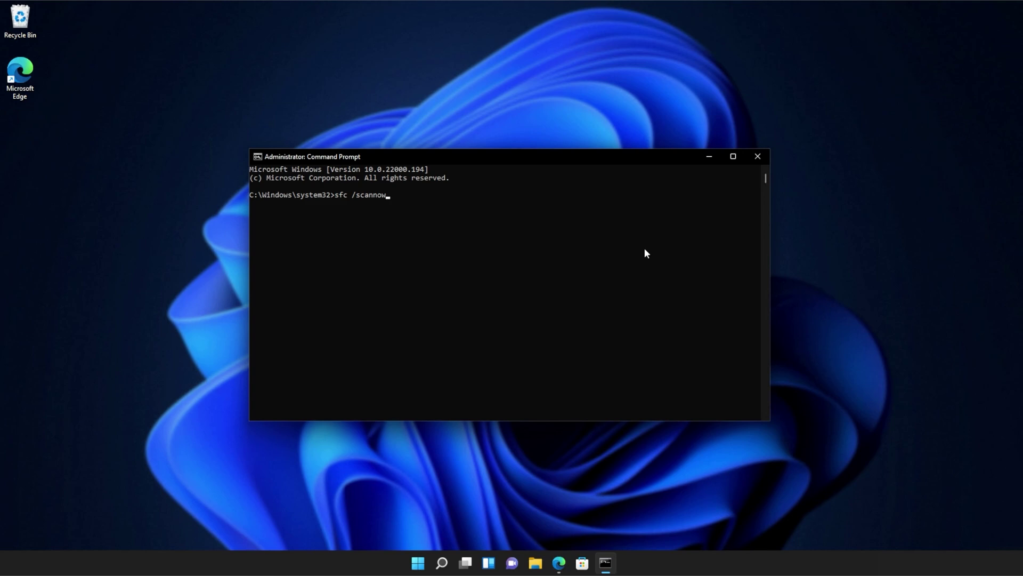
key(Return)
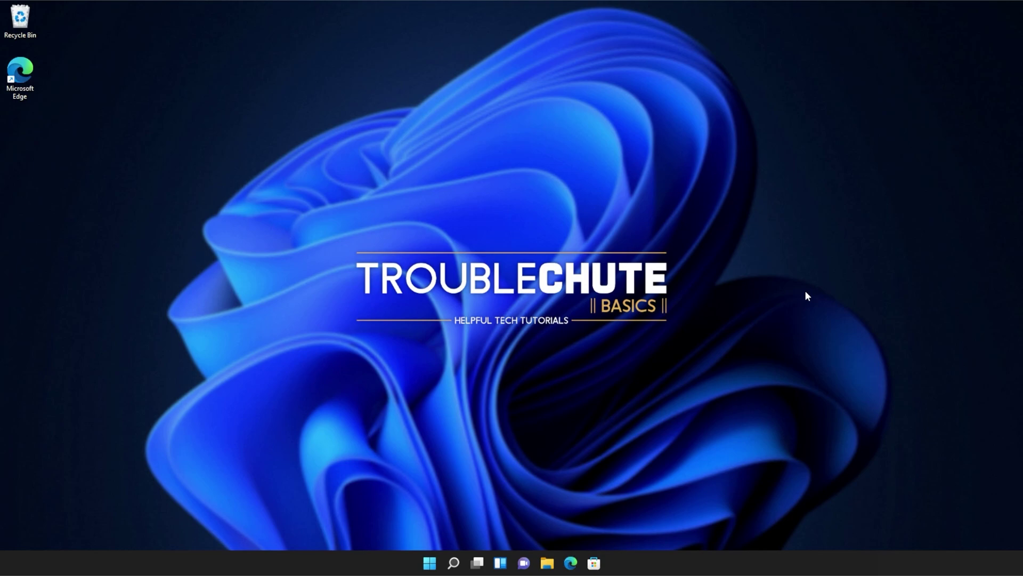
Step: Open C:\Program Files (x86)\Microsoft\Edge\Application\94.0.992.38 in File Explorer and look through its program files
click(551, 558)
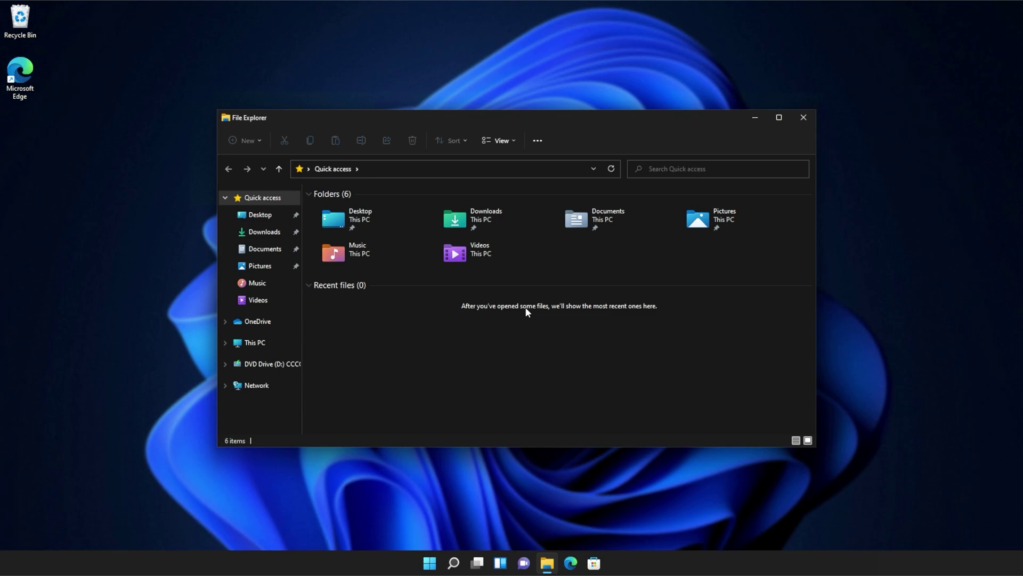
click(258, 342)
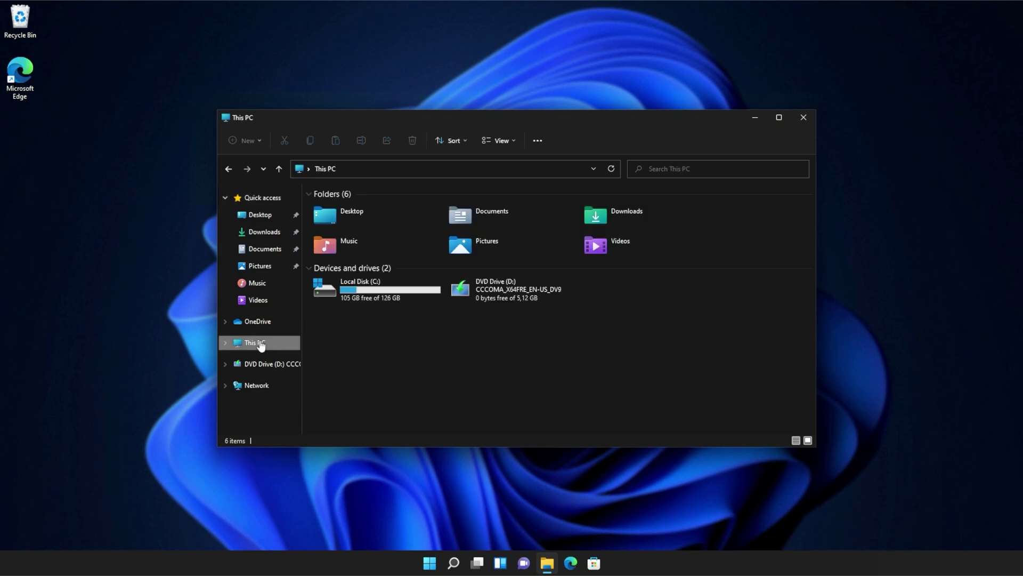
double_click(370, 289)
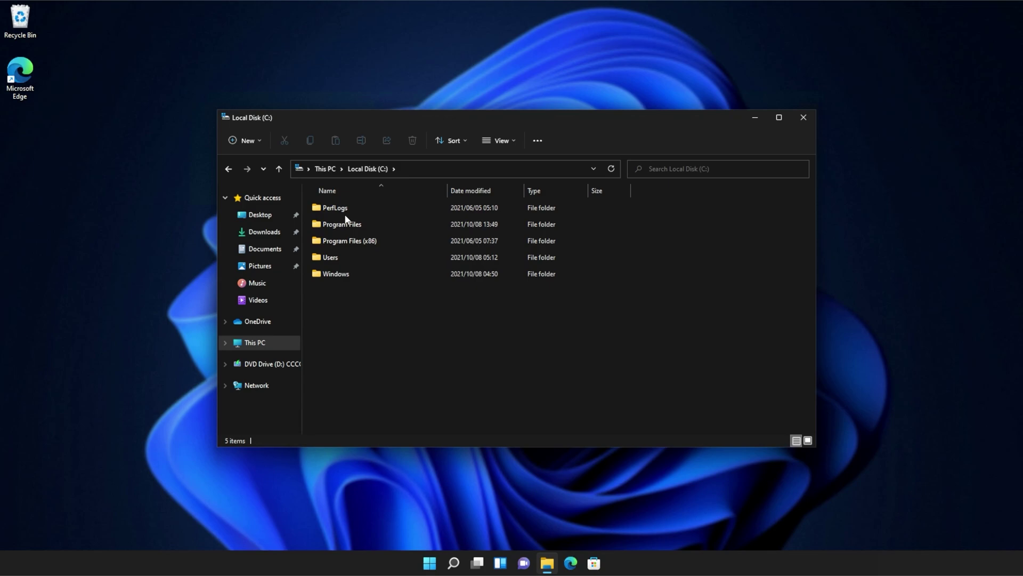
click(356, 239)
double_click(356, 239)
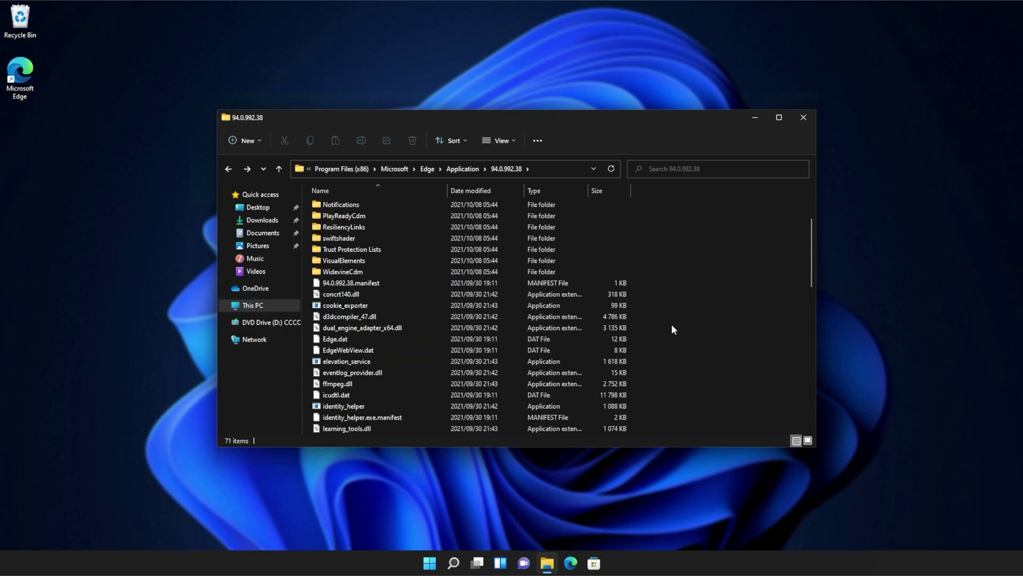
scroll(672, 325, down, 2)
scroll(672, 330, down, 1)
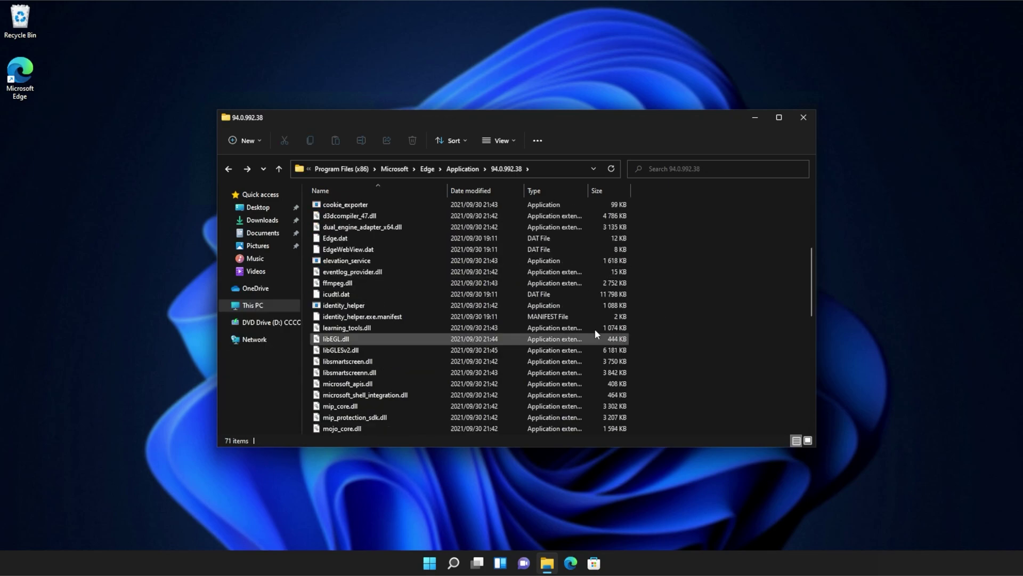
scroll(587, 275, down, 2)
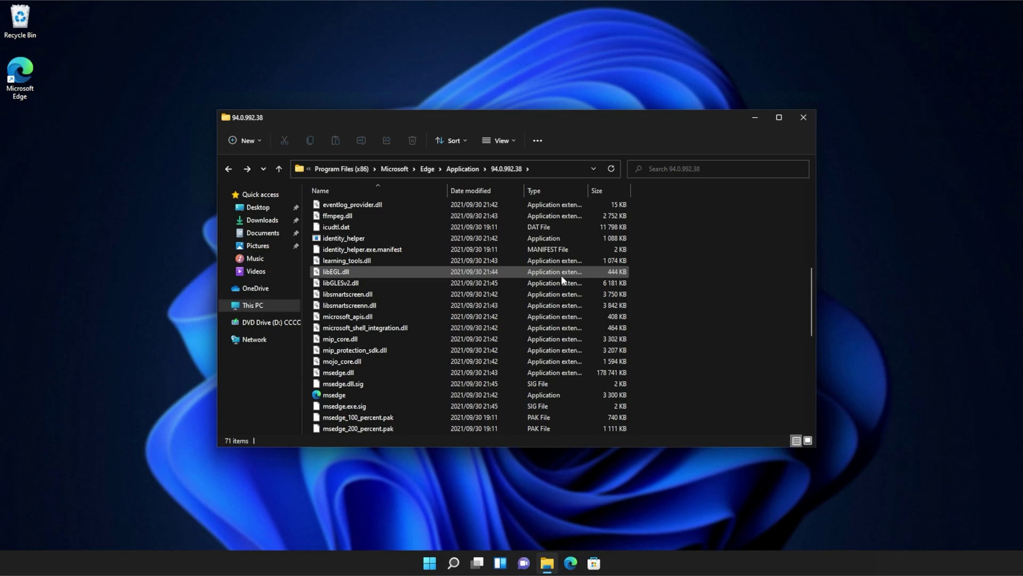
scroll(562, 279, up, 3)
scroll(562, 280, up, 2)
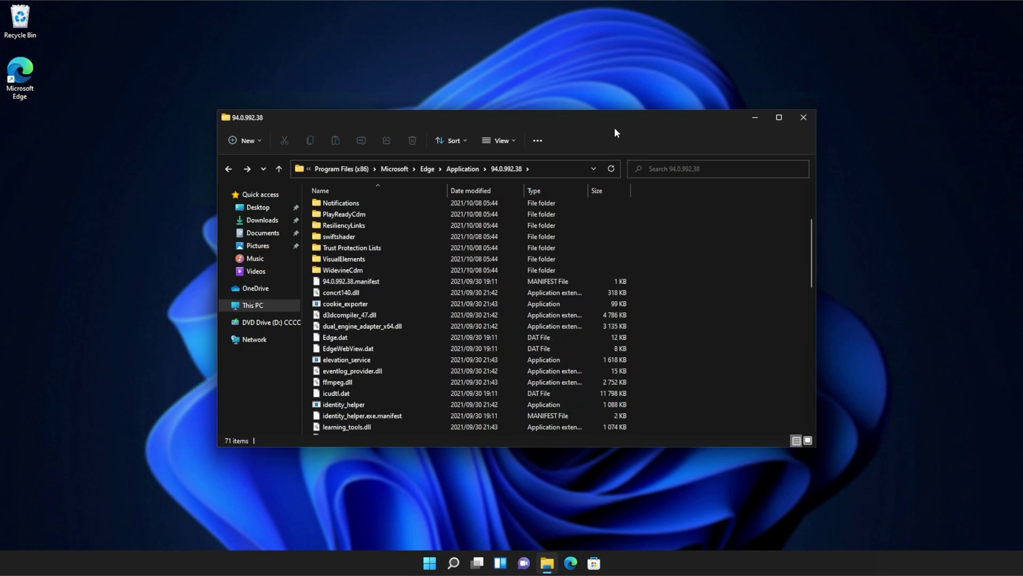
Step: Move the 94.0.992.38 folder window aside and open a second File Explorer window
drag(389, 118, 586, 123)
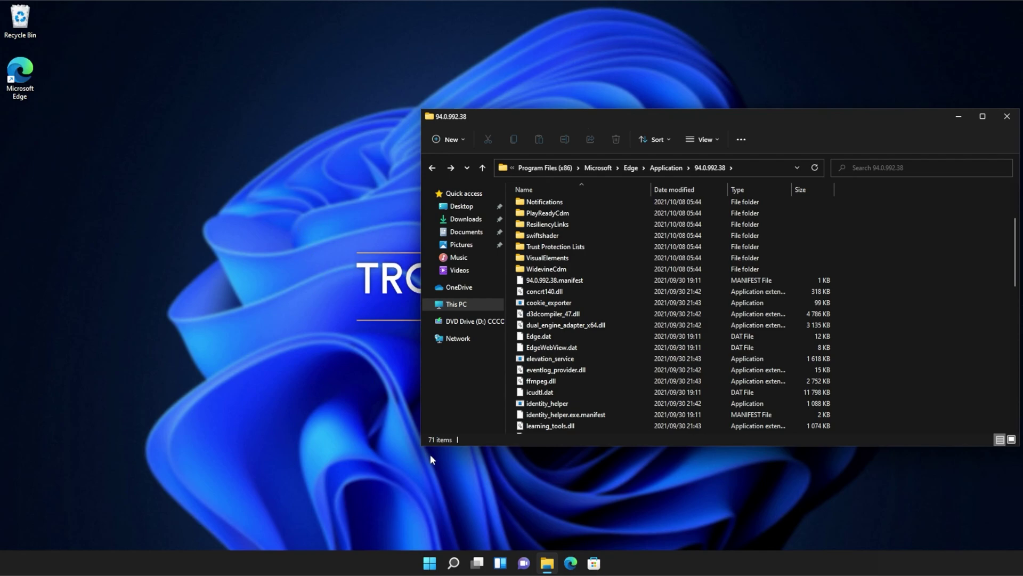
right_click(547, 562)
click(554, 503)
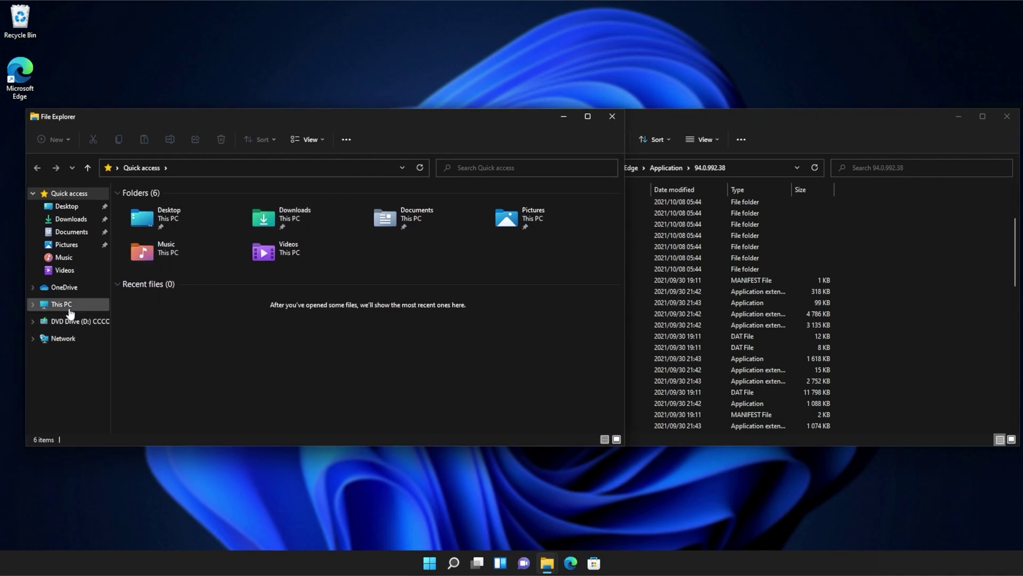
Step: Open the folder C:\Windows\System32\downlevel in the second File Explorer window
click(69, 308)
double_click(162, 296)
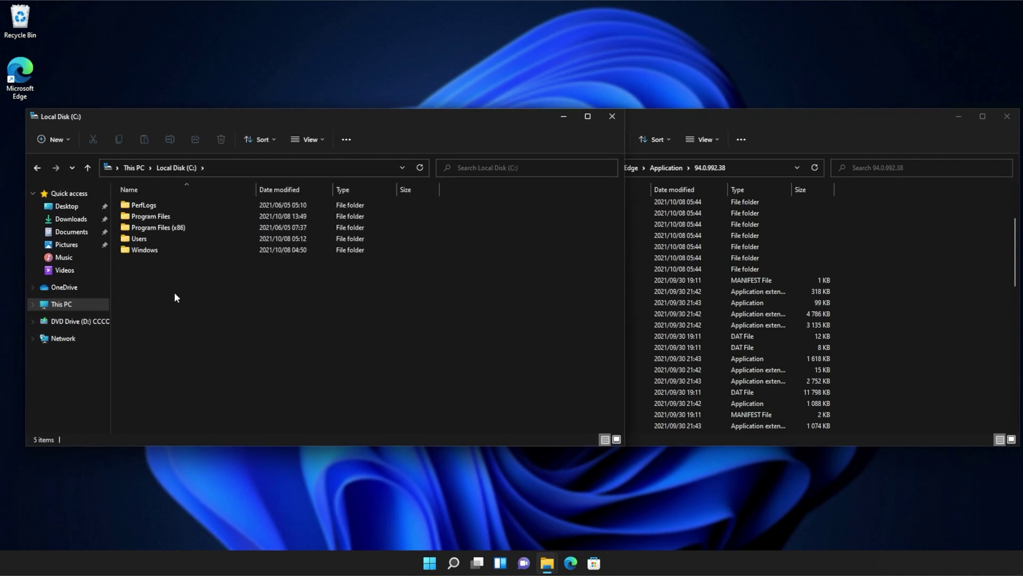
double_click(160, 251)
scroll(163, 266, down, 10)
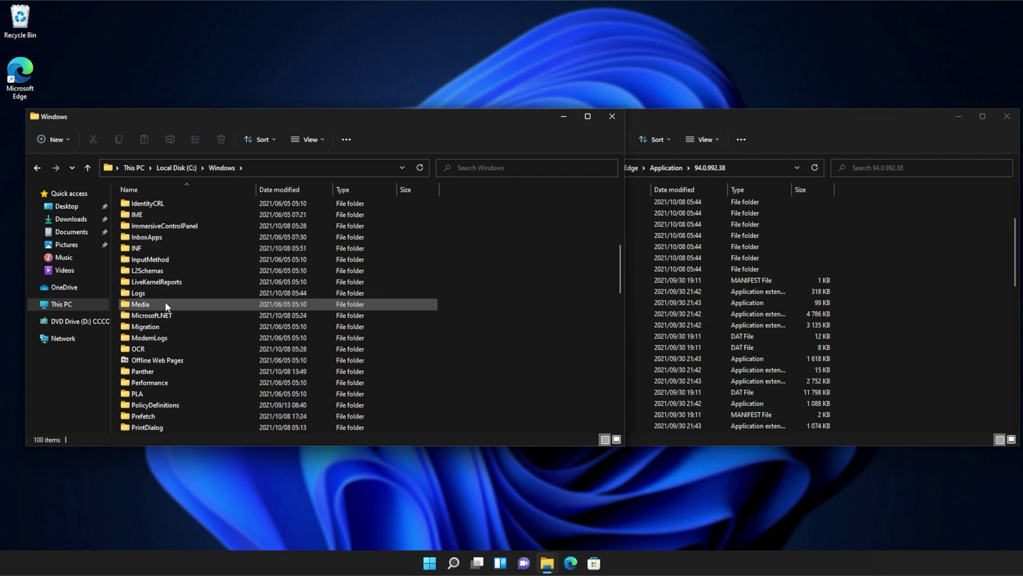
scroll(164, 312, down, 10)
click(167, 316)
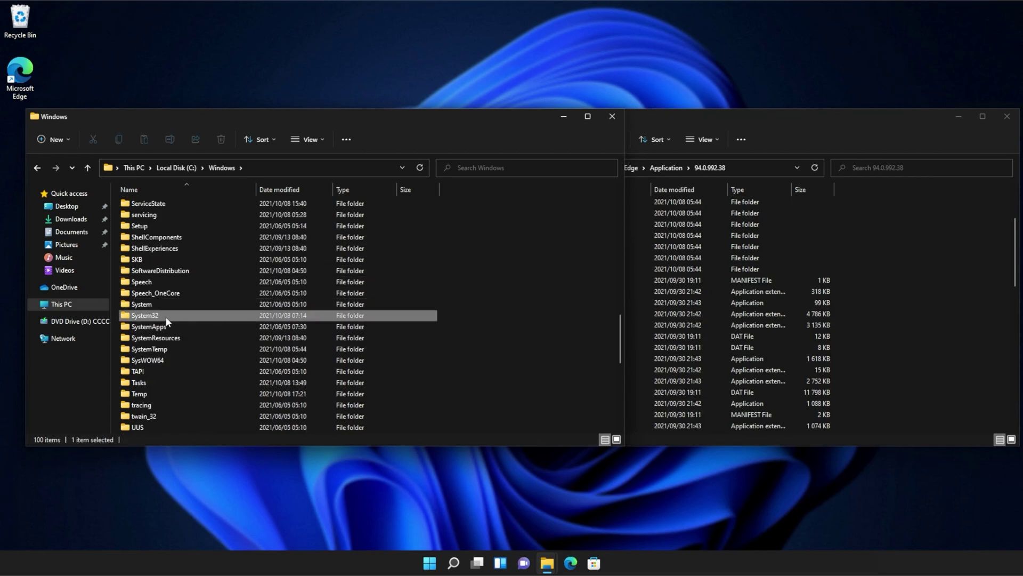
double_click(165, 318)
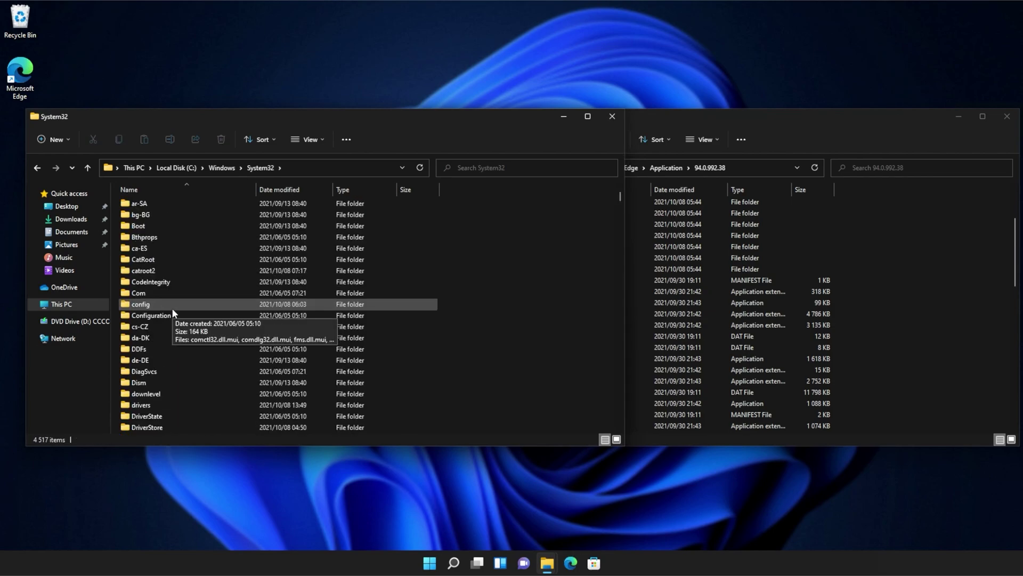
scroll(171, 308, down, 7)
click(177, 229)
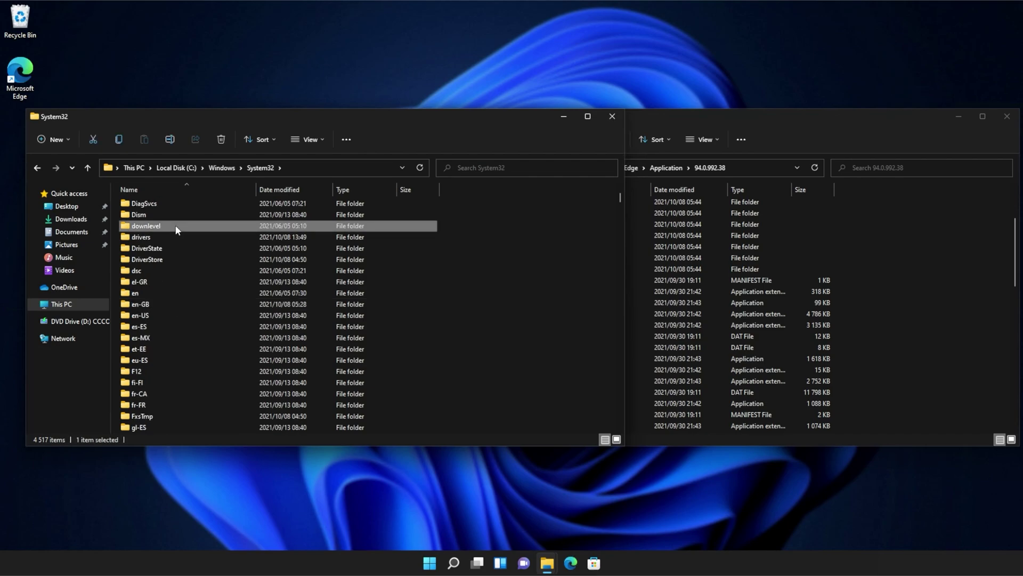
double_click(177, 228)
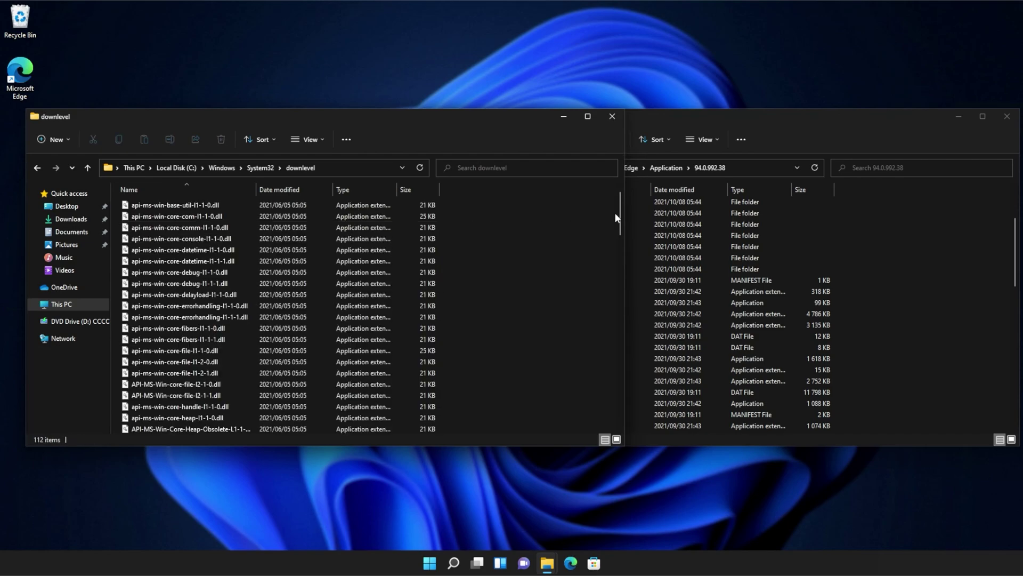
Step: Copy api-ms-win-core-console-l1-1-0.dll from the downlevel folder into the 94.0.992.38 program folder
drag(619, 216, 616, 188)
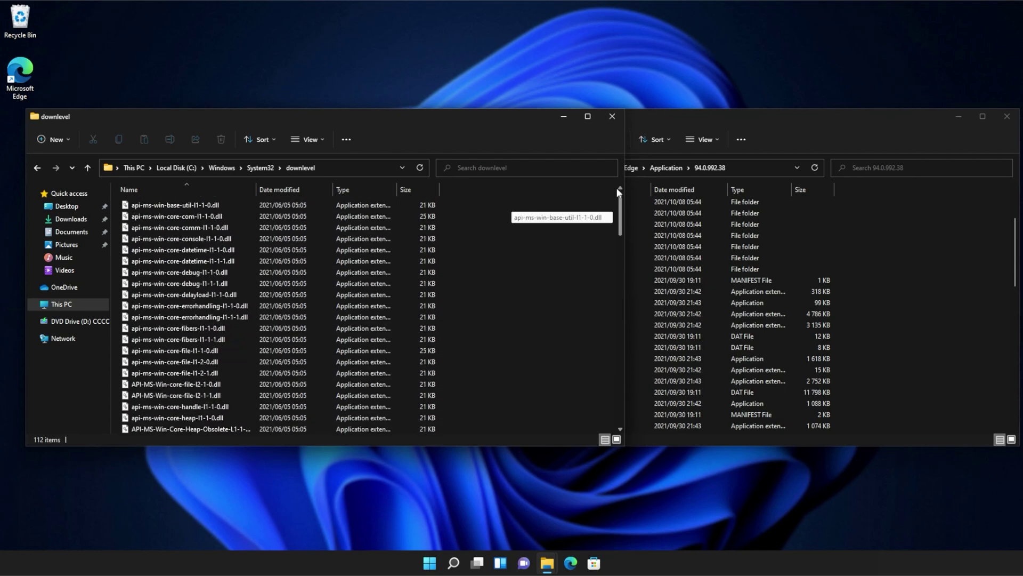
click(409, 240)
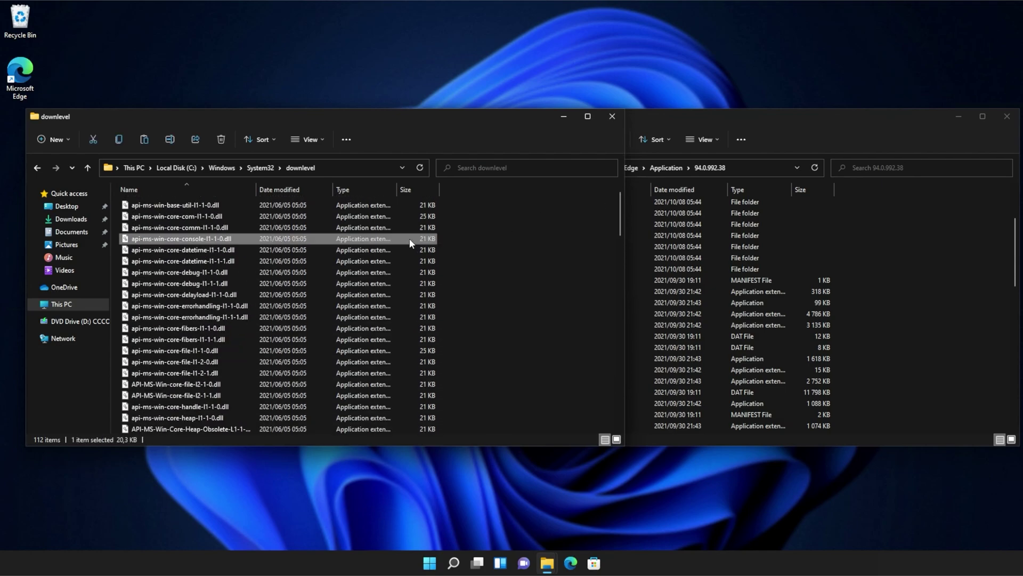
drag(409, 238, 871, 240)
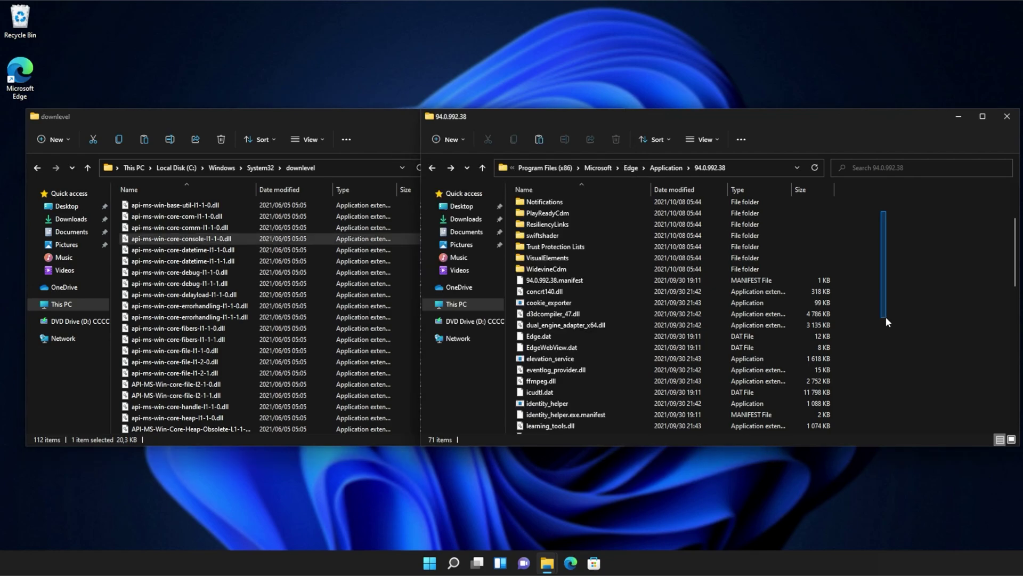
click(490, 209)
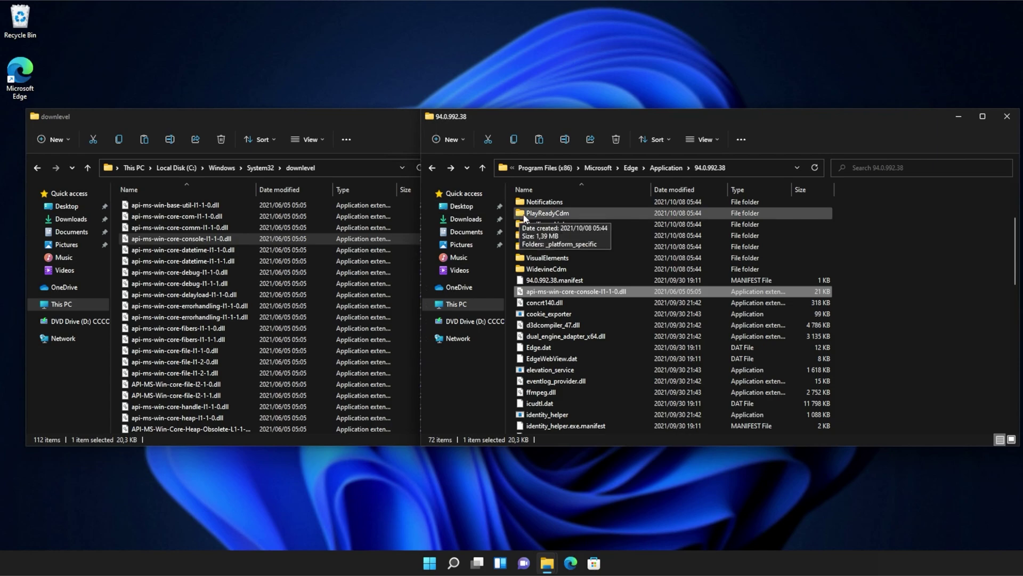
click(948, 248)
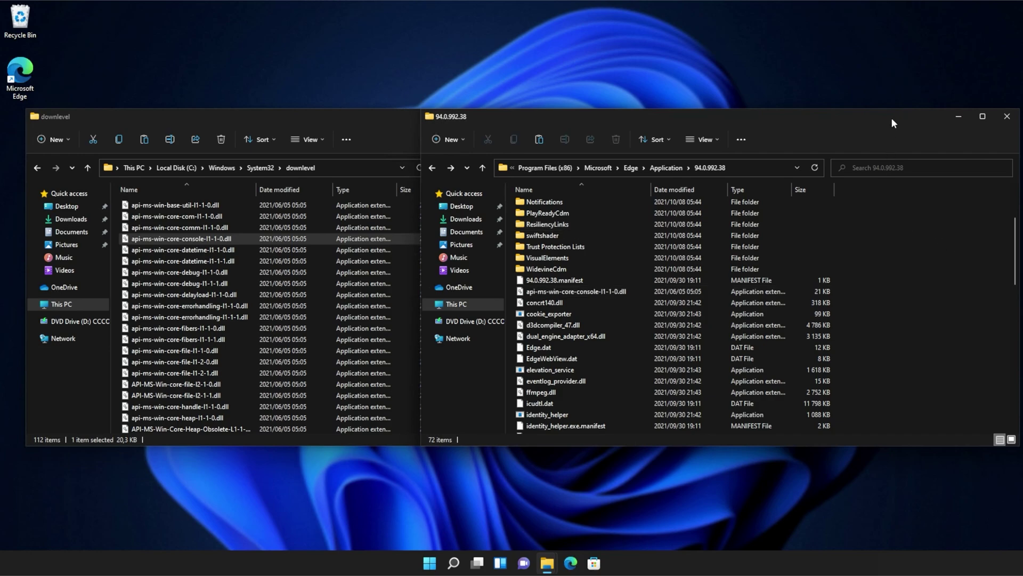
Step: Close the 94.0.992.38 and downlevel folder windows
drag(893, 120, 695, 116)
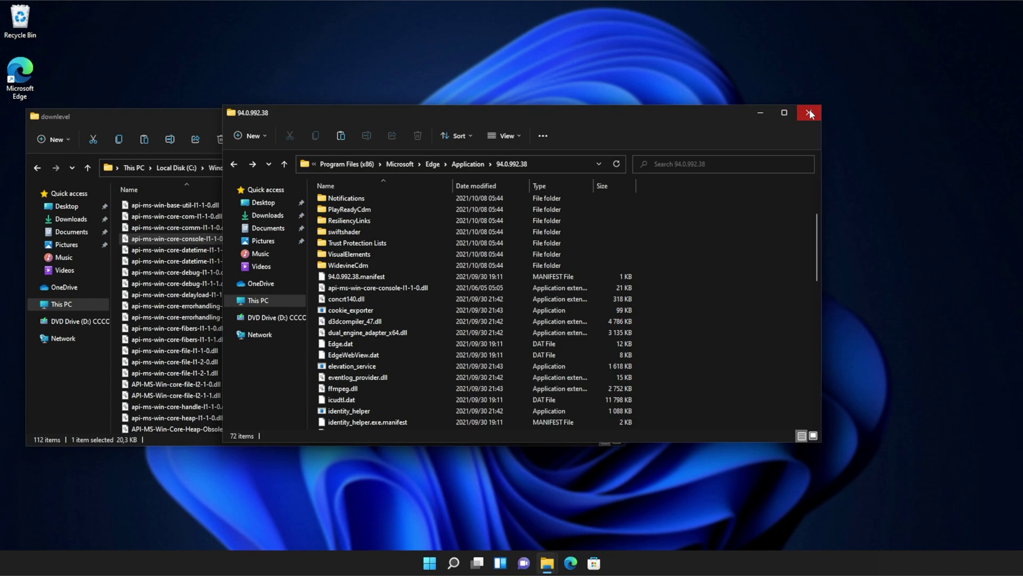
click(808, 112)
drag(468, 106, 618, 123)
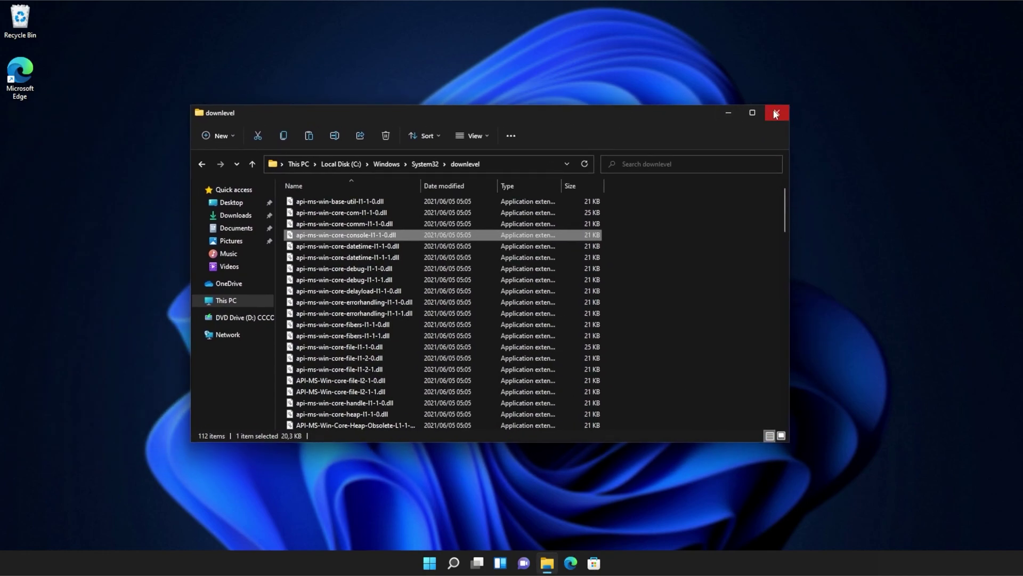
click(775, 113)
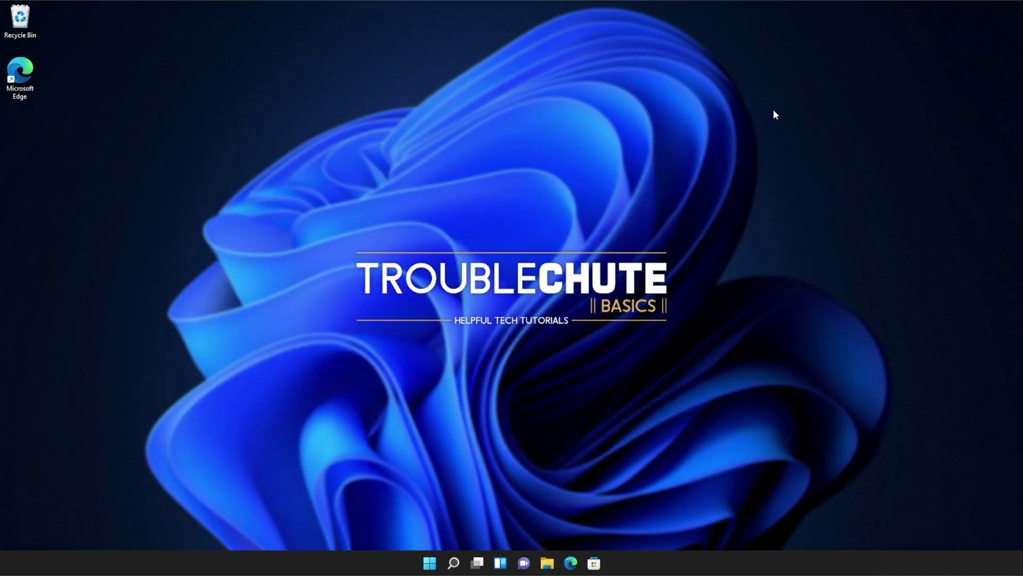